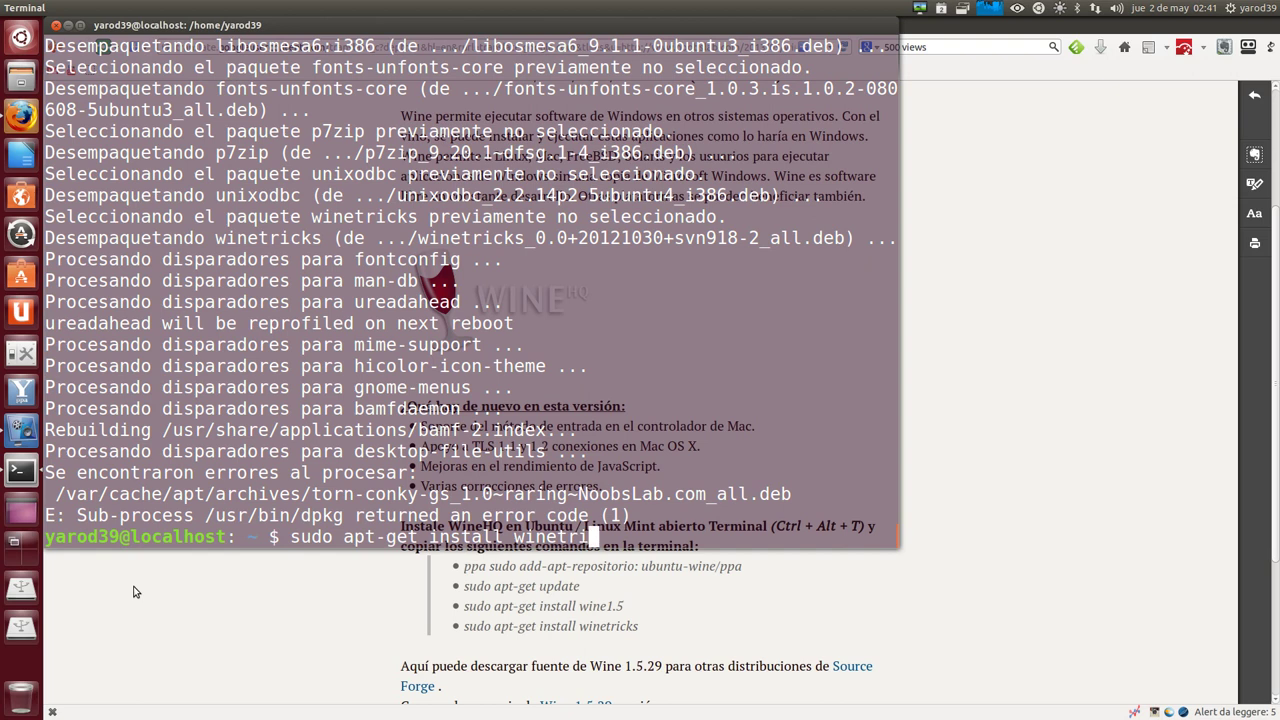
Run sudo apt-get install winetricks to install the winetricks package, and exit the terminal session.
key("Return")
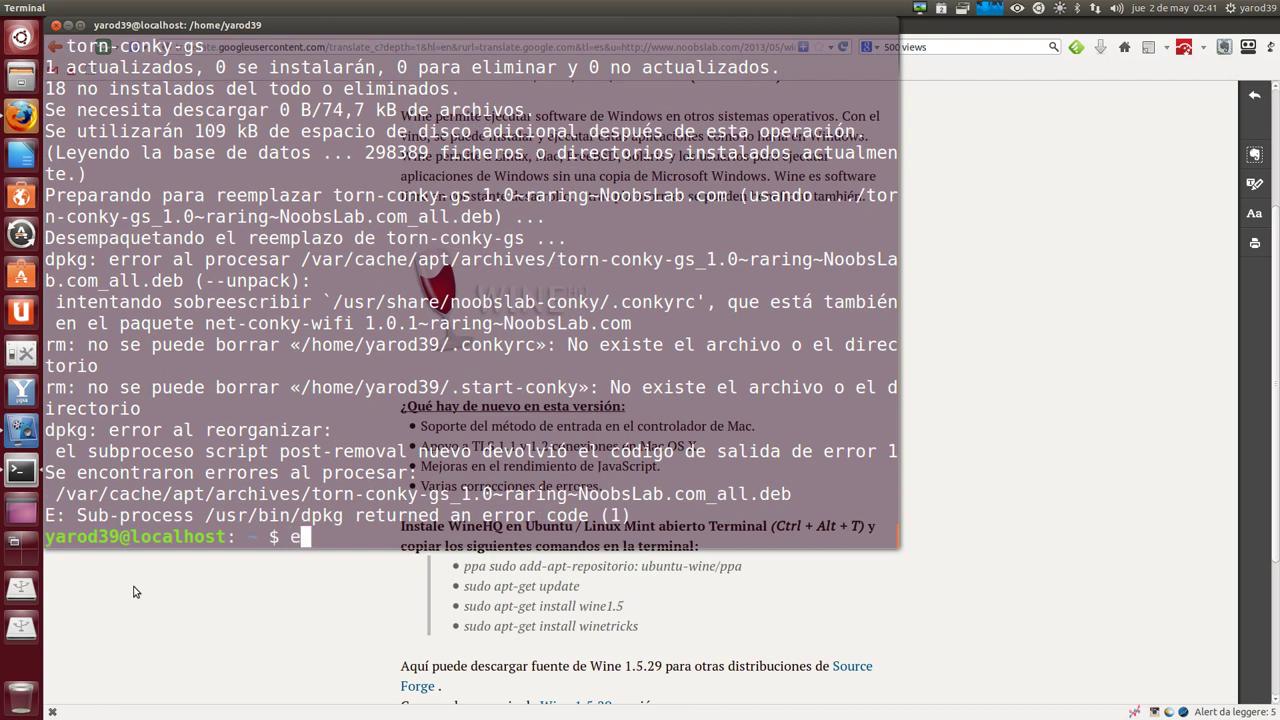
type("exit")
key("Return")
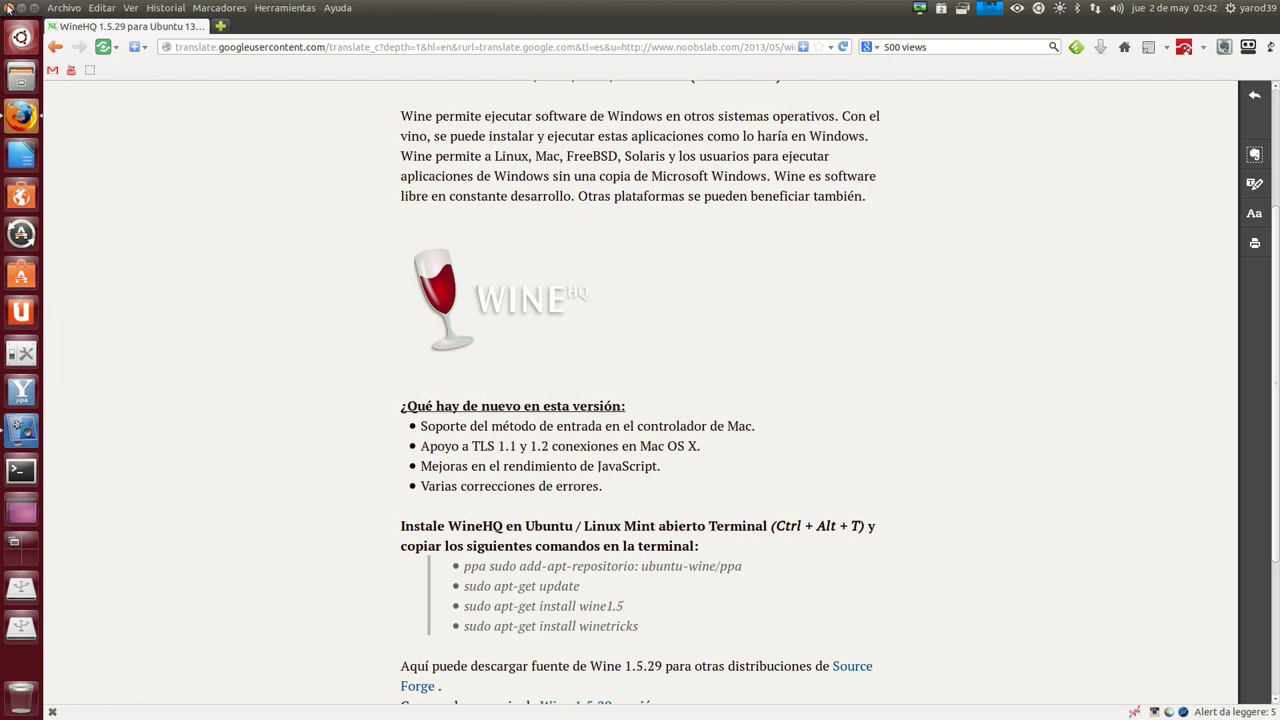
Minimize the browser and look through the full list of installed applications in the Dash for Wine entries.
left_click(21, 8)
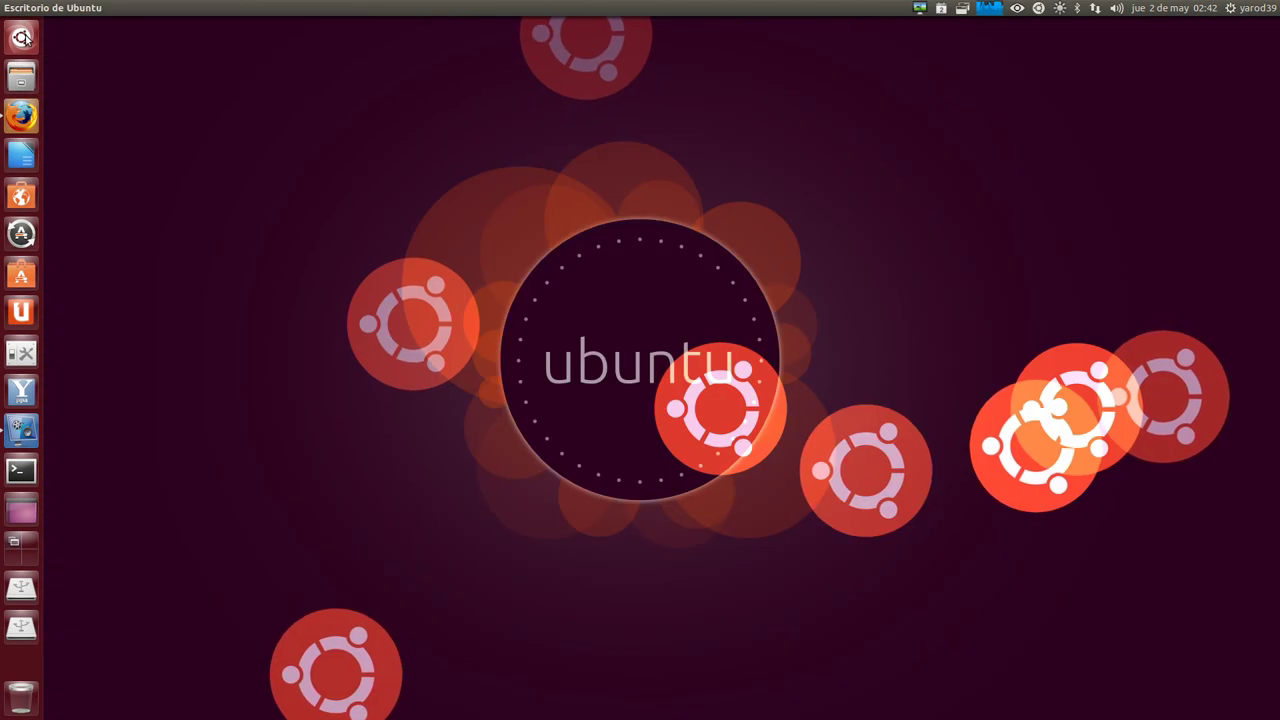
left_click(22, 38)
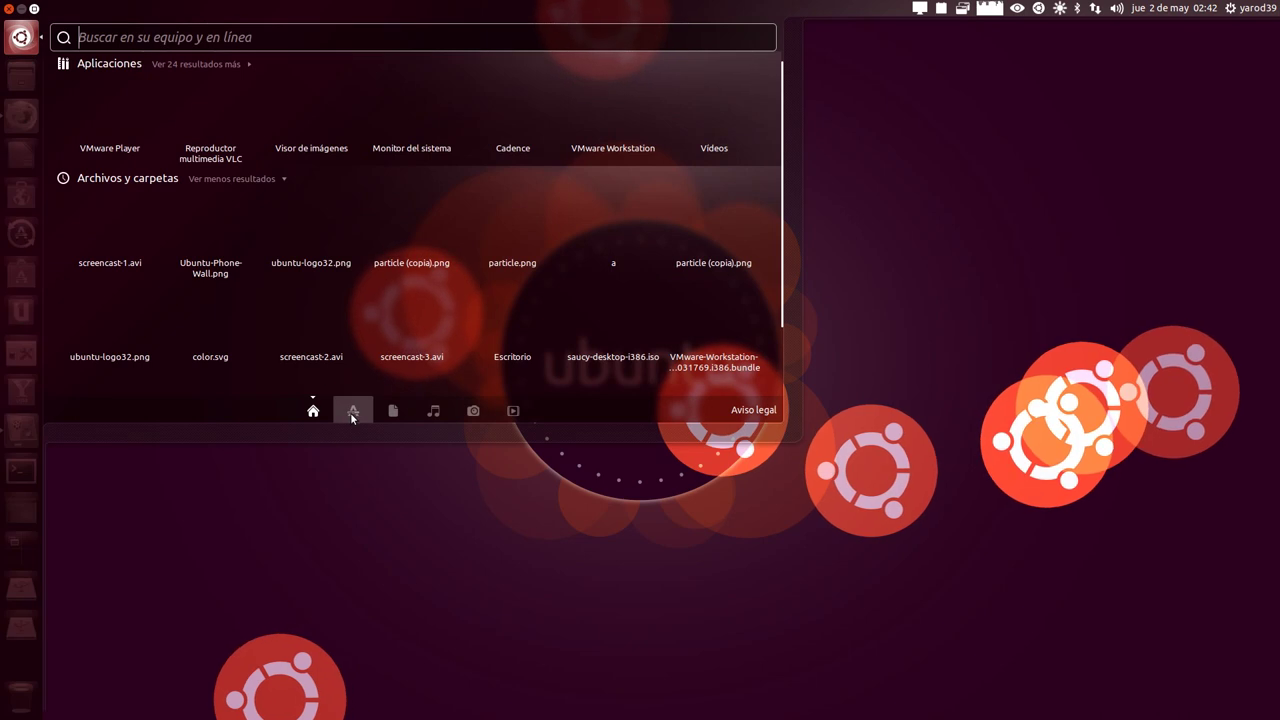
left_click(352, 411)
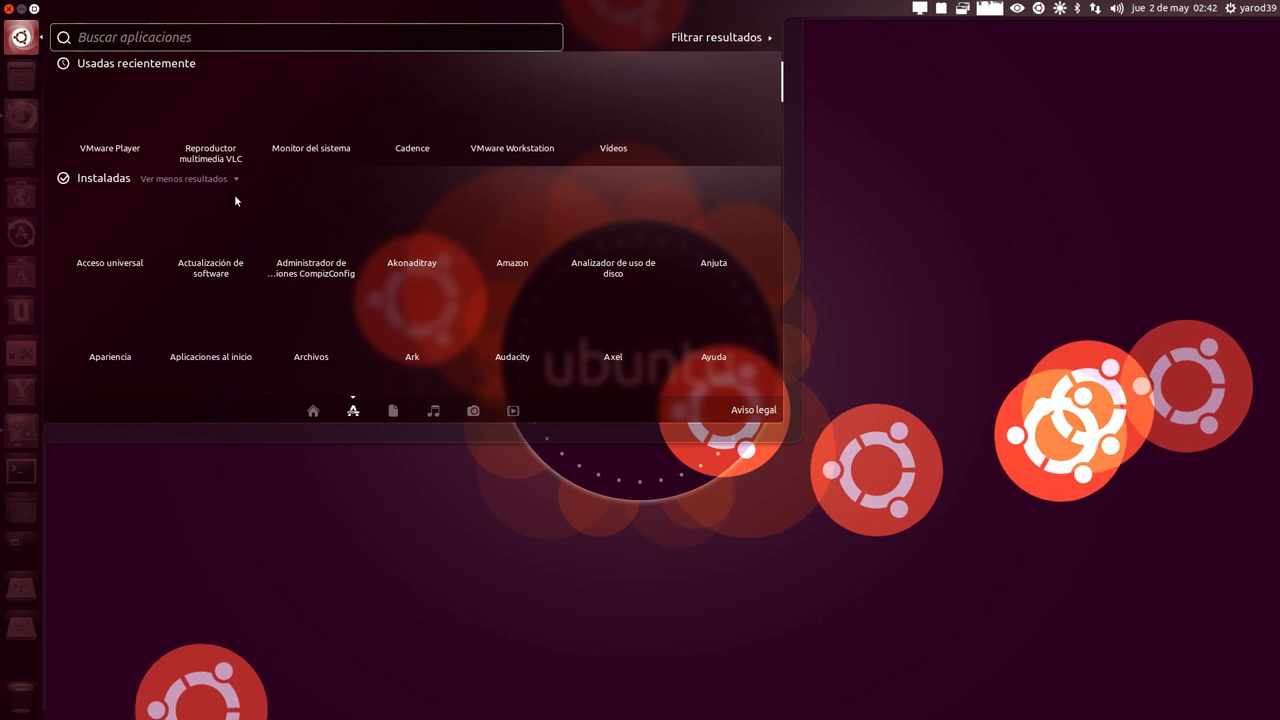
scroll(253, 222, "down", 5)
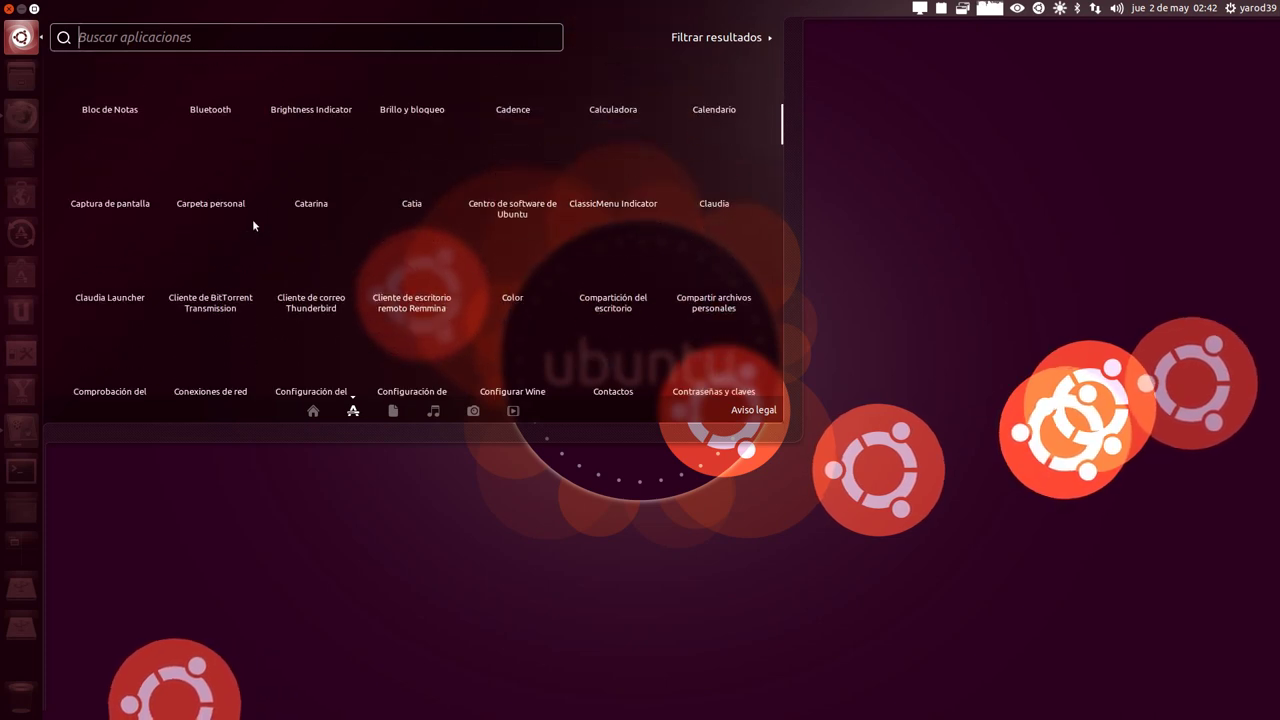
scroll(253, 225, "down", 5)
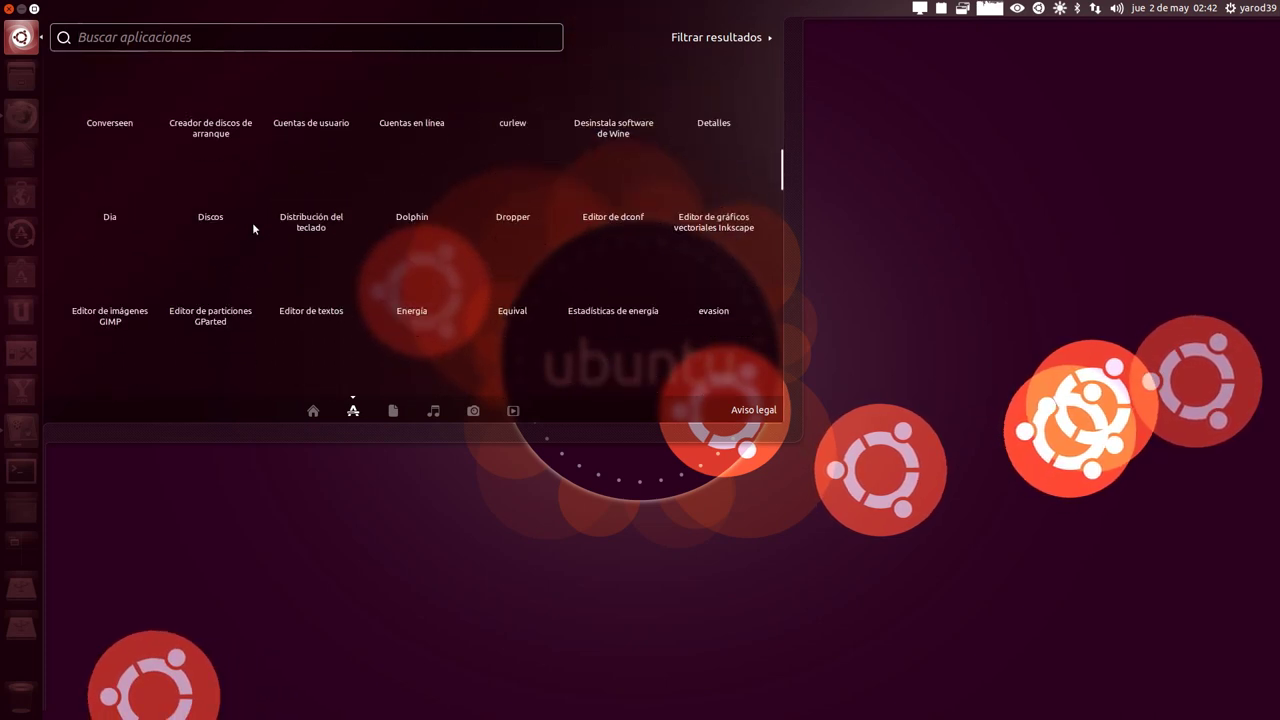
scroll(253, 229, "down", 5)
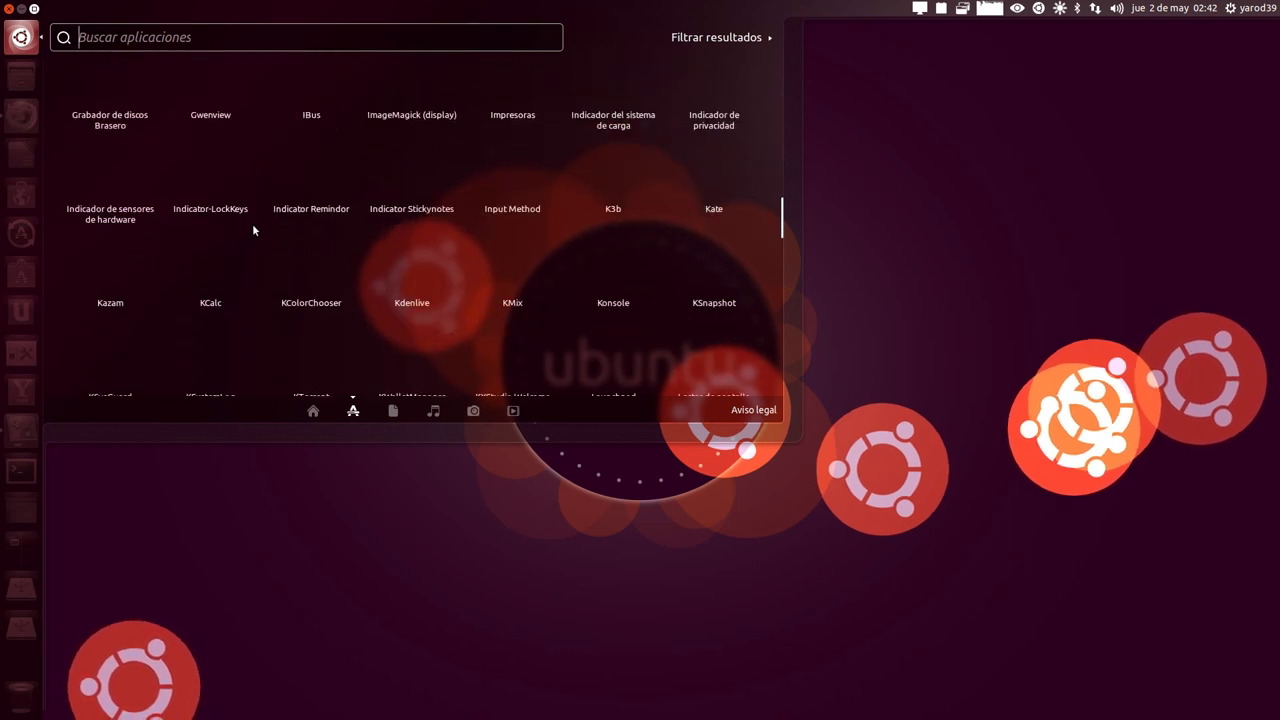
scroll(253, 229, "down", 5)
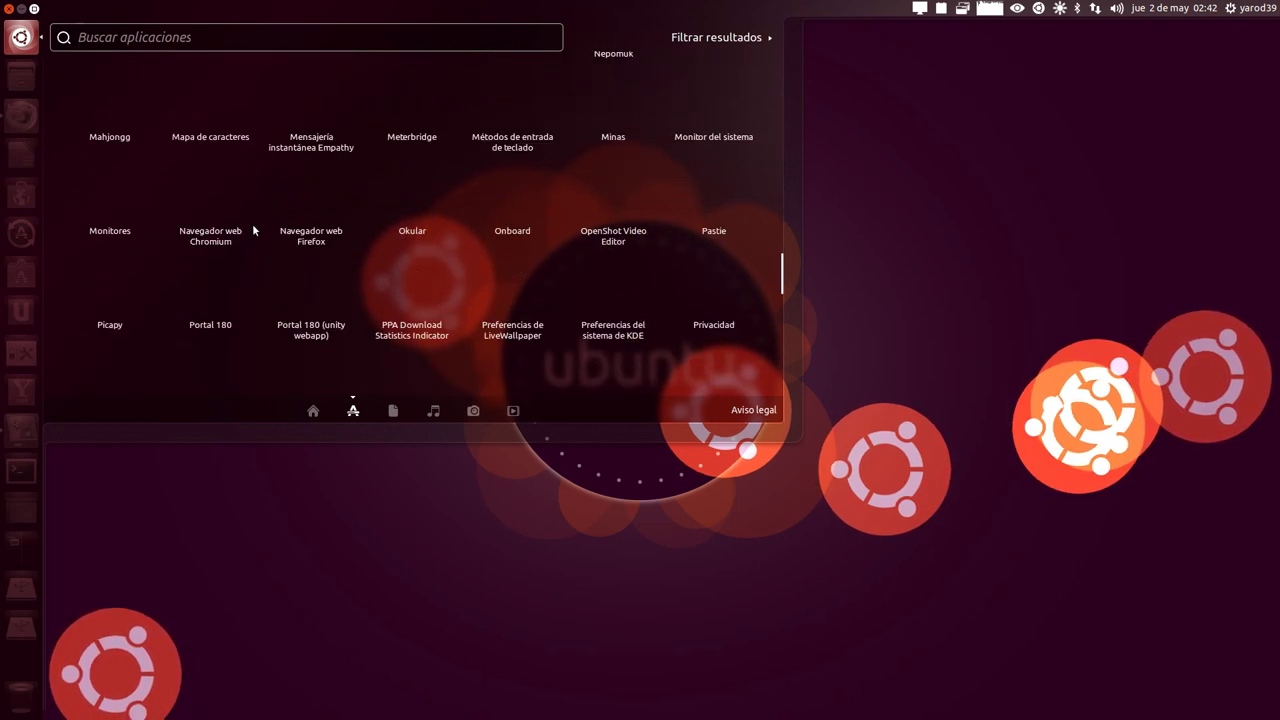
scroll(253, 230, "down", 5)
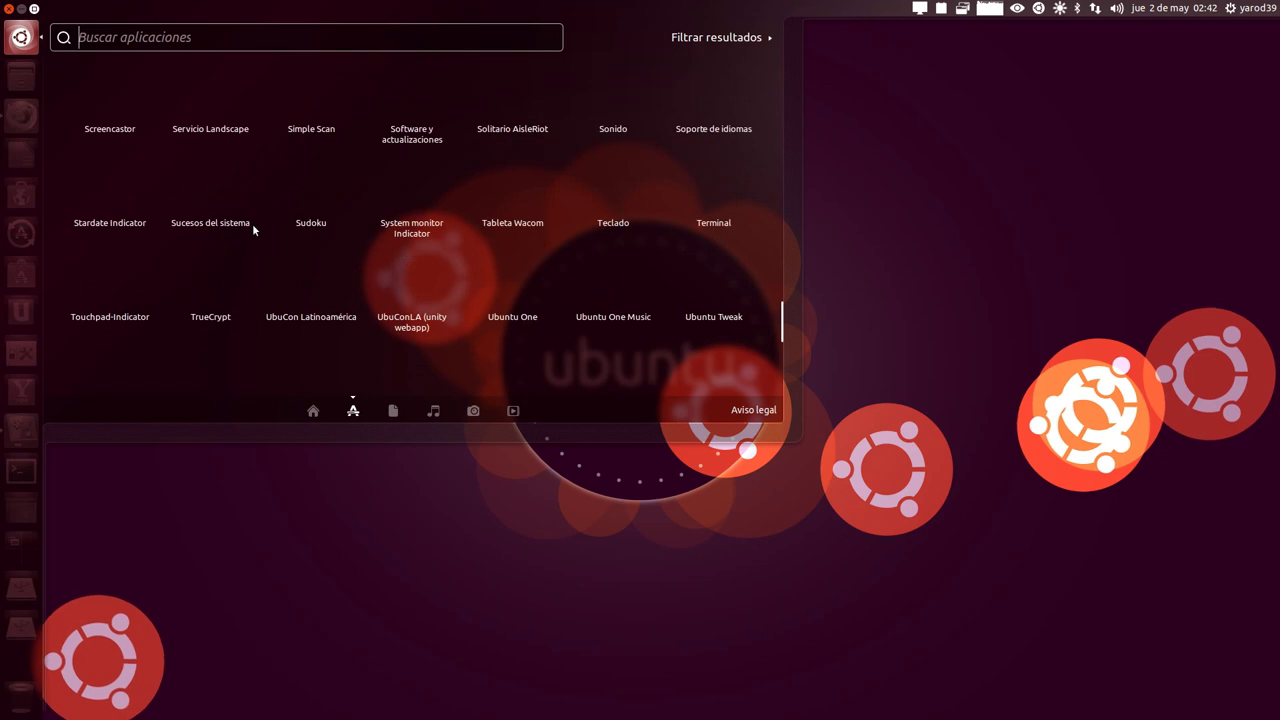
scroll(253, 230, "down", 4)
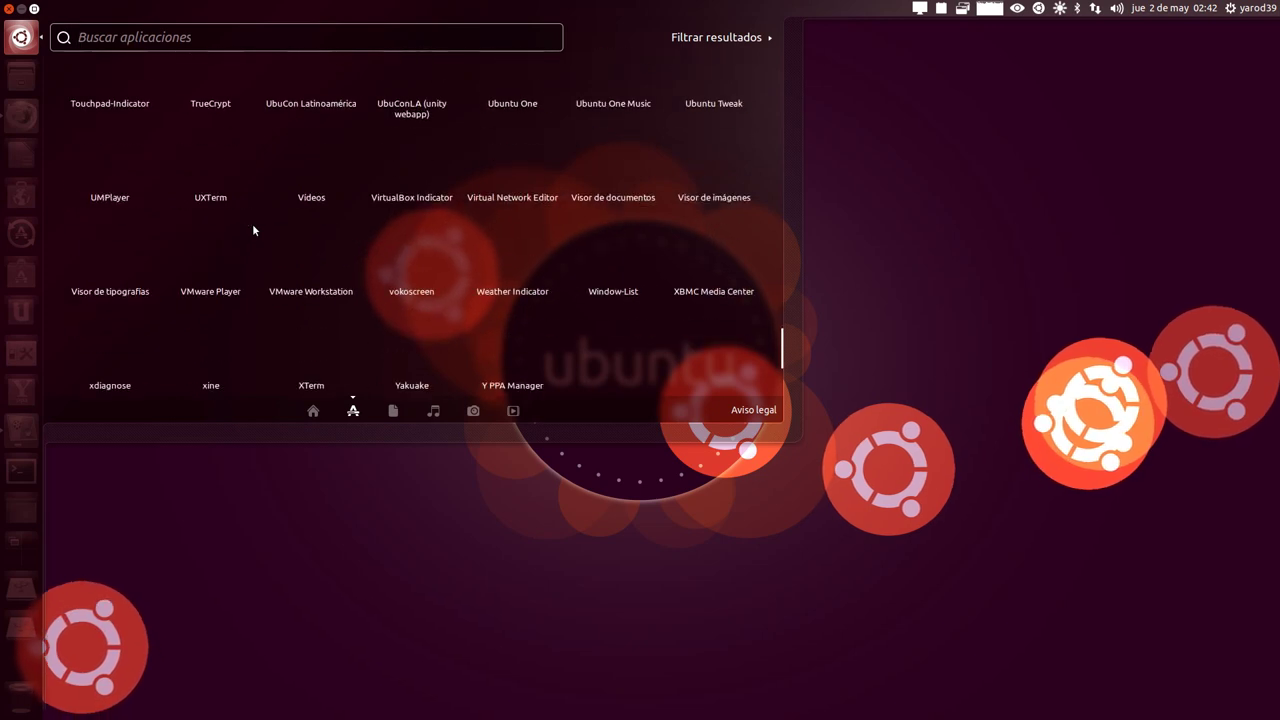
scroll(253, 230, "down", 1)
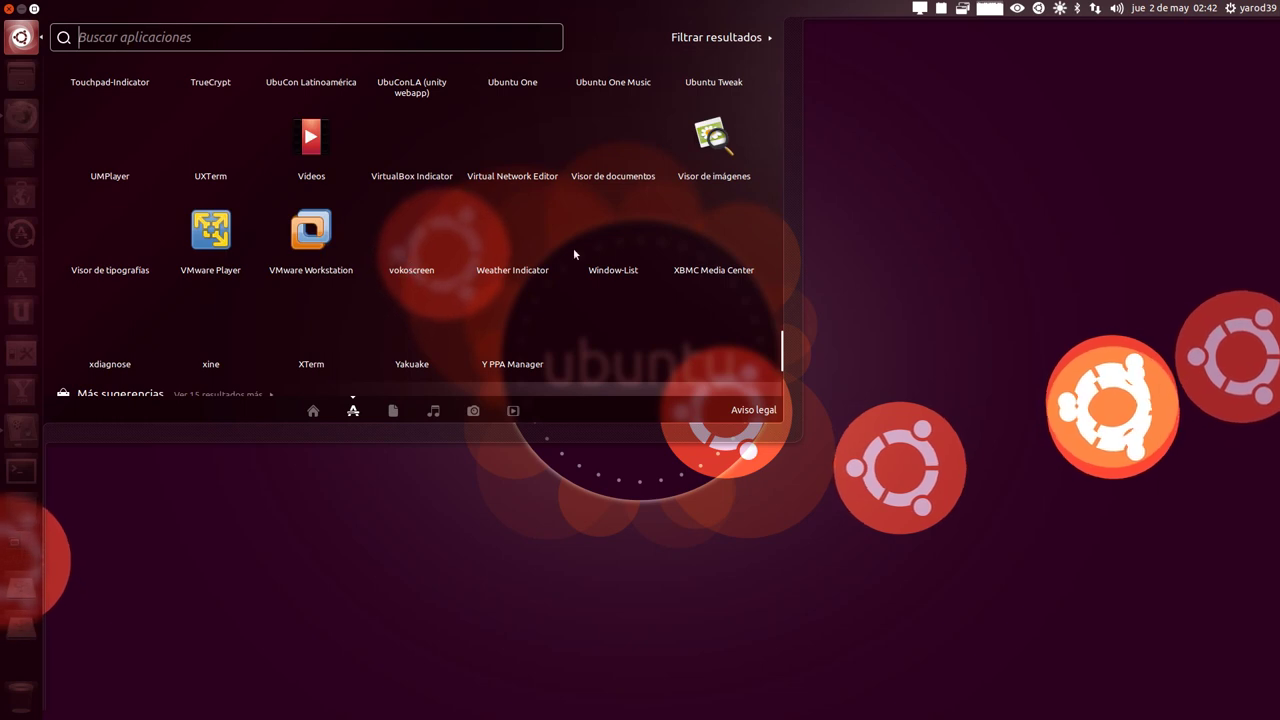
left_click(902, 210)
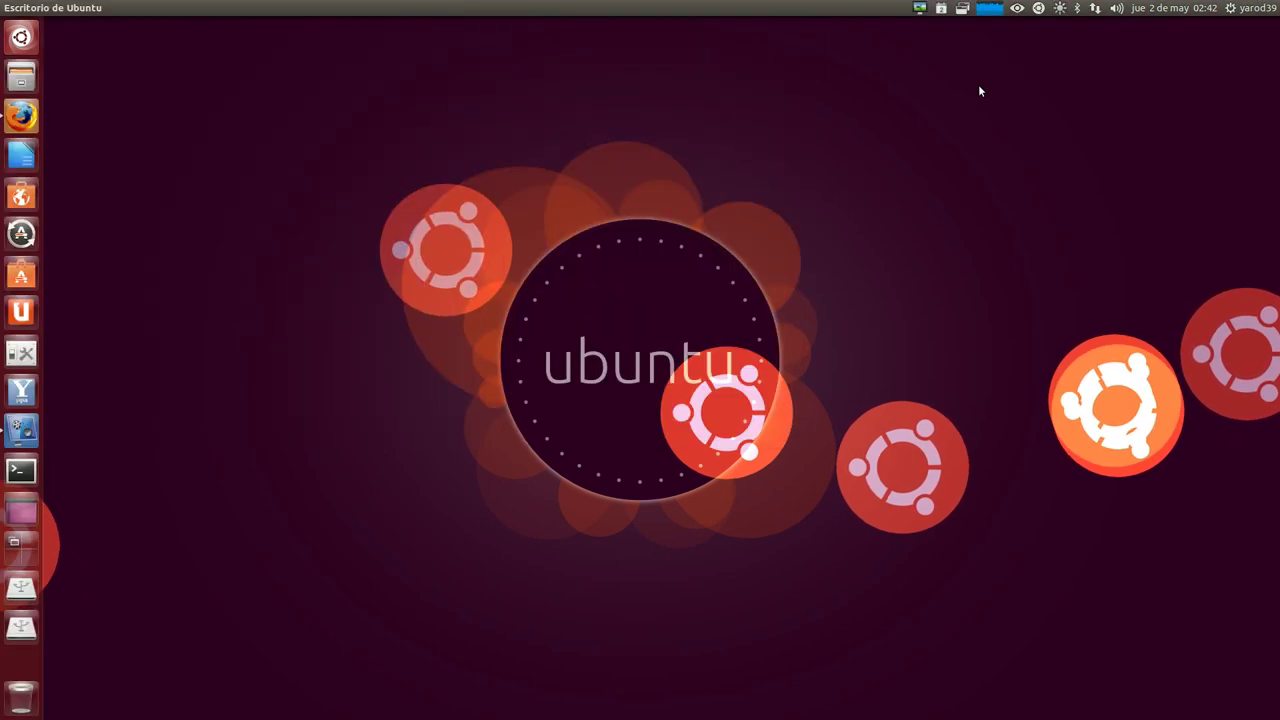
Look through the ClassicMenu Indicator's application categories, including Hardware and Herramientas del sistema, for Wine entries.
left_click(1039, 9)
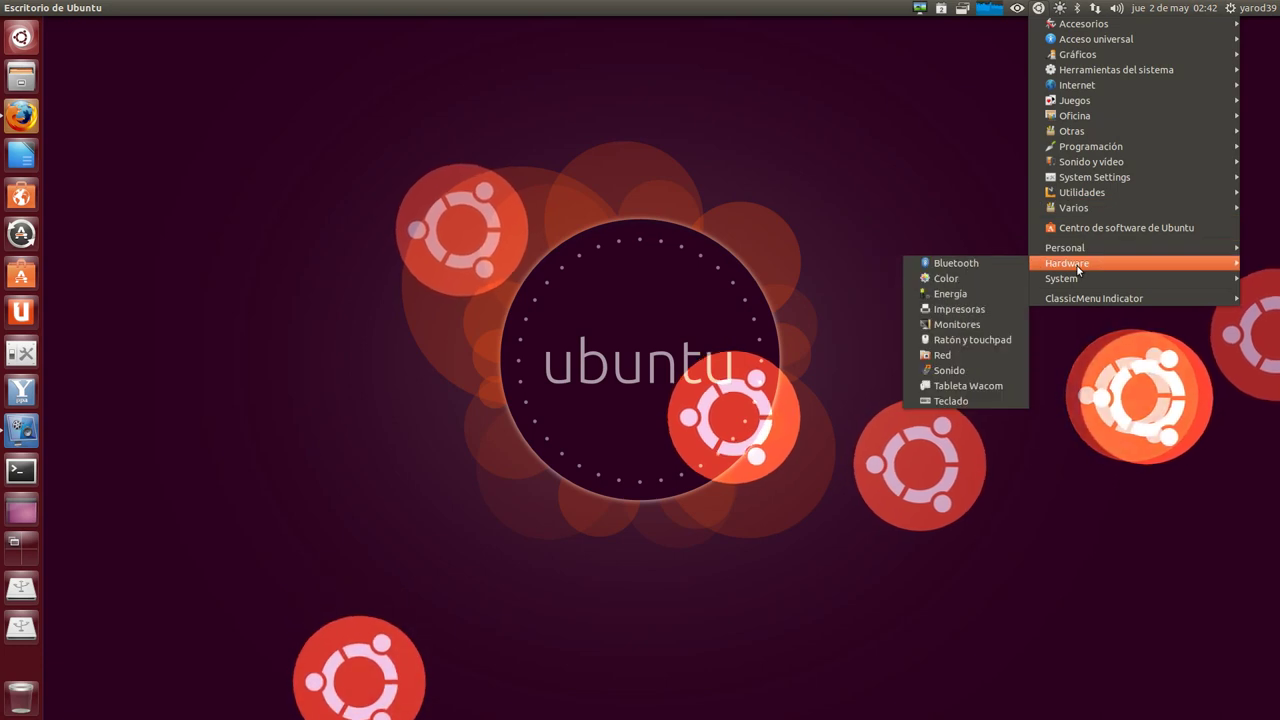
mouse_move(1079, 279)
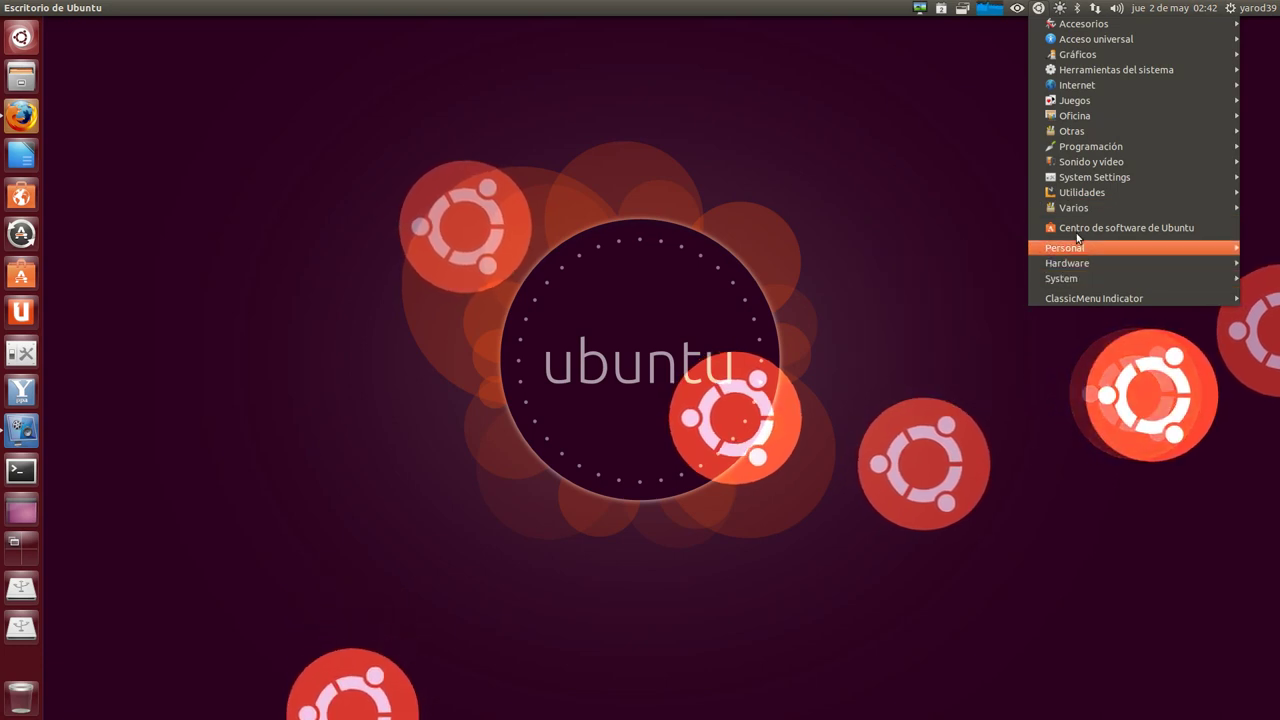
mouse_move(1070, 207)
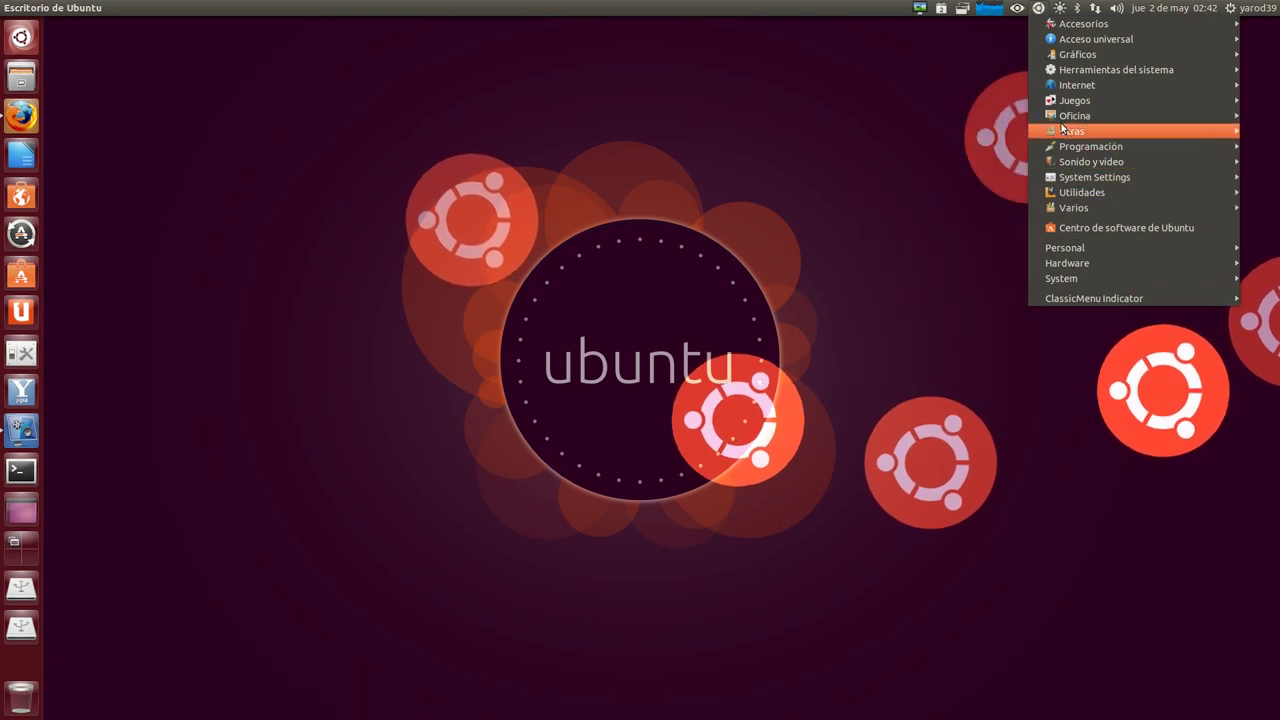
mouse_move(1064, 67)
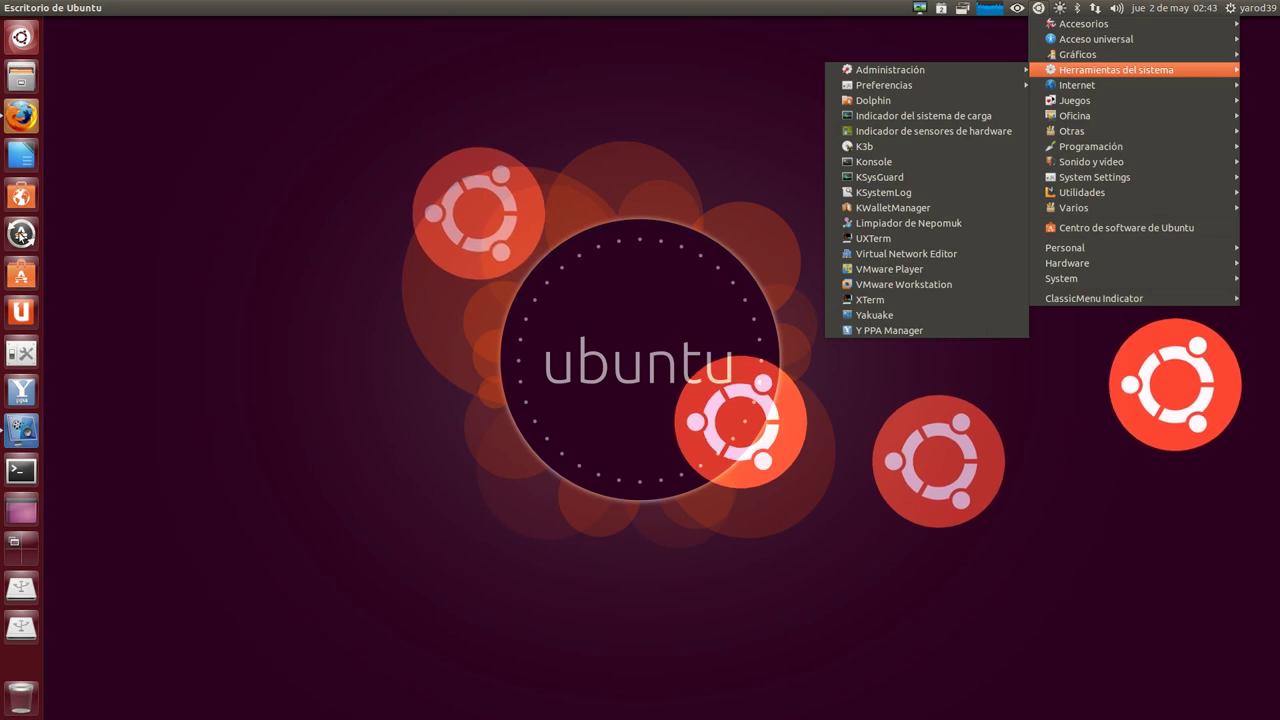
key("Escape")
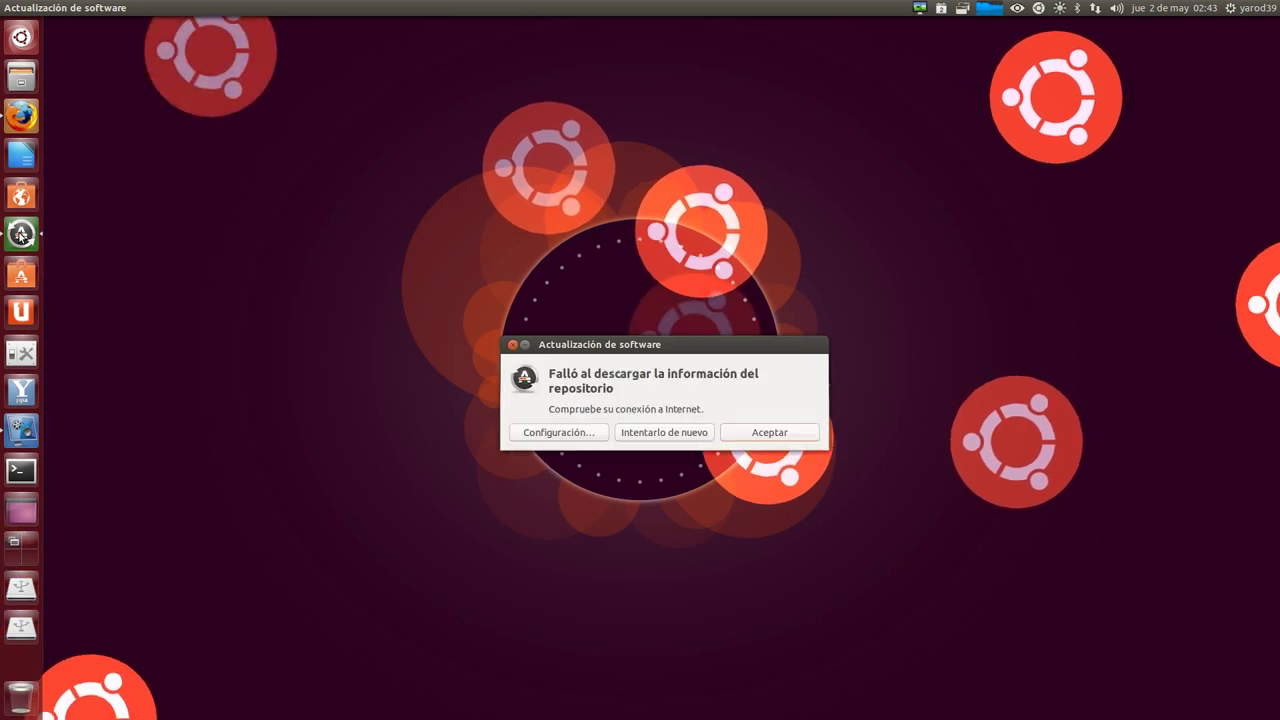
Try to install the available system updates with Actualización de software, dismissing its error messages.
left_click(777, 435)
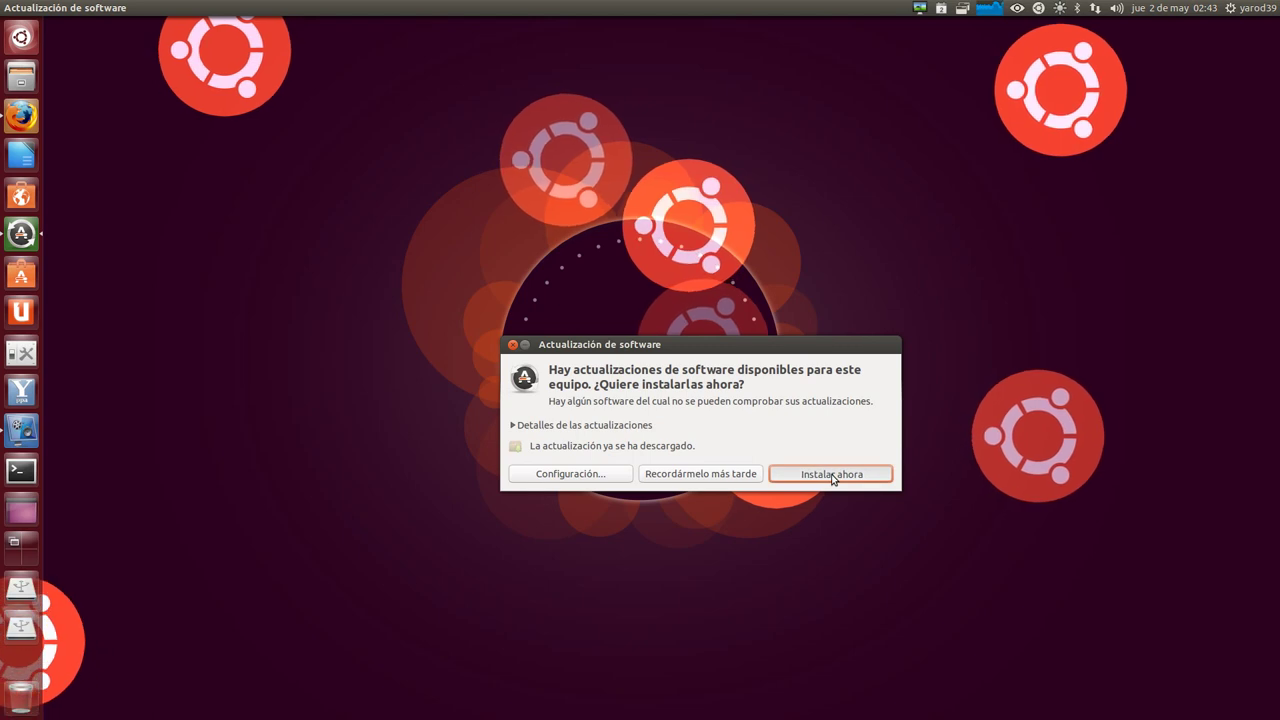
left_click(832, 476)
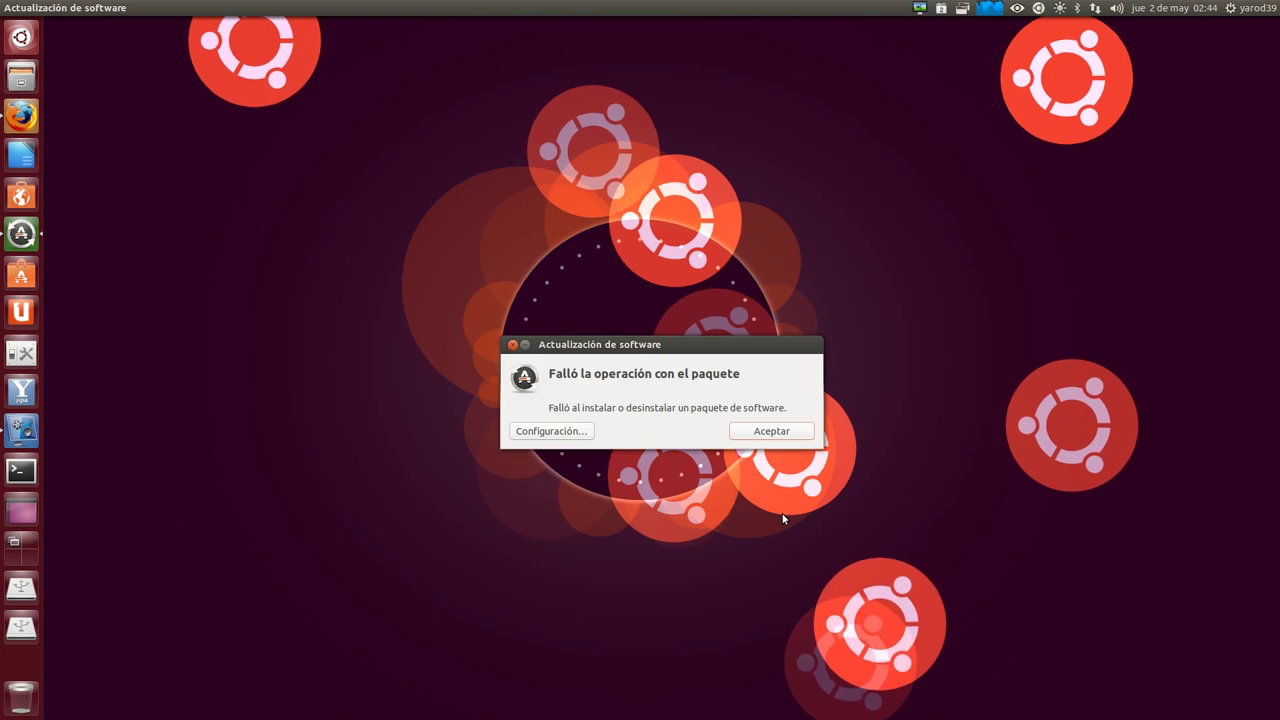
left_click(764, 432)
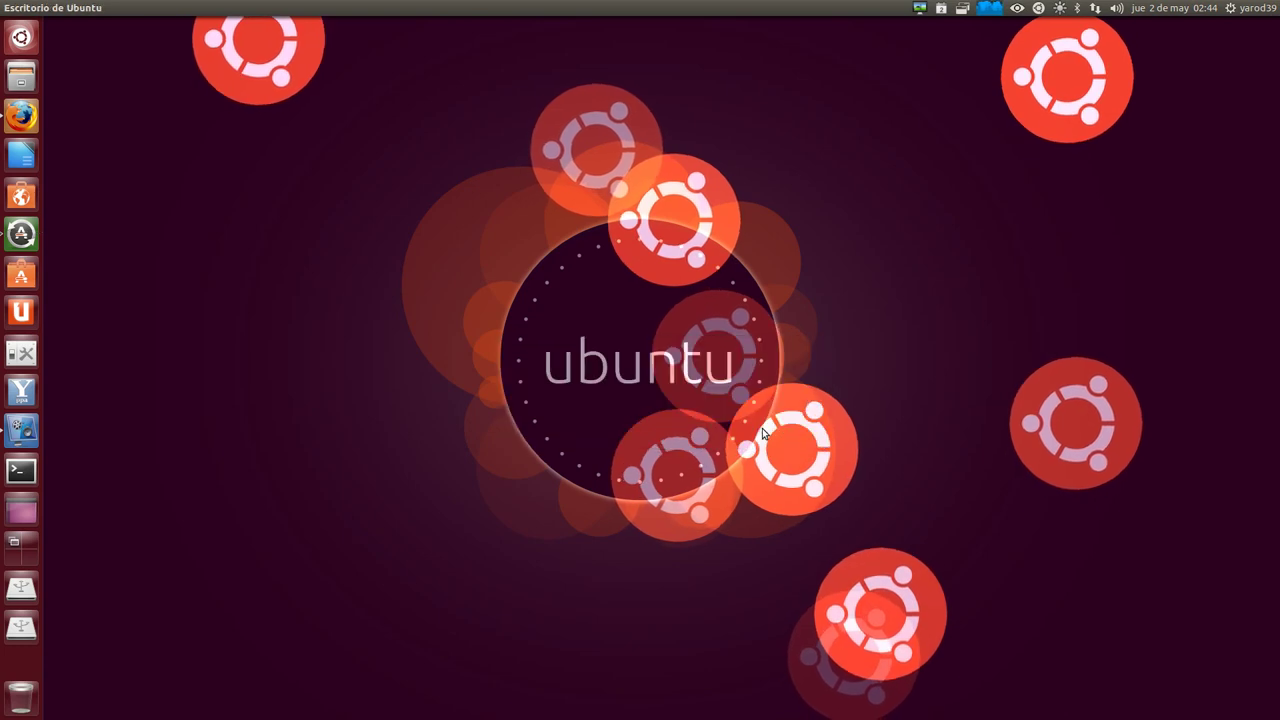
Look through the Dash's installed applications again, from the beginning to the last entries and back, for Wine.
left_click(24, 39)
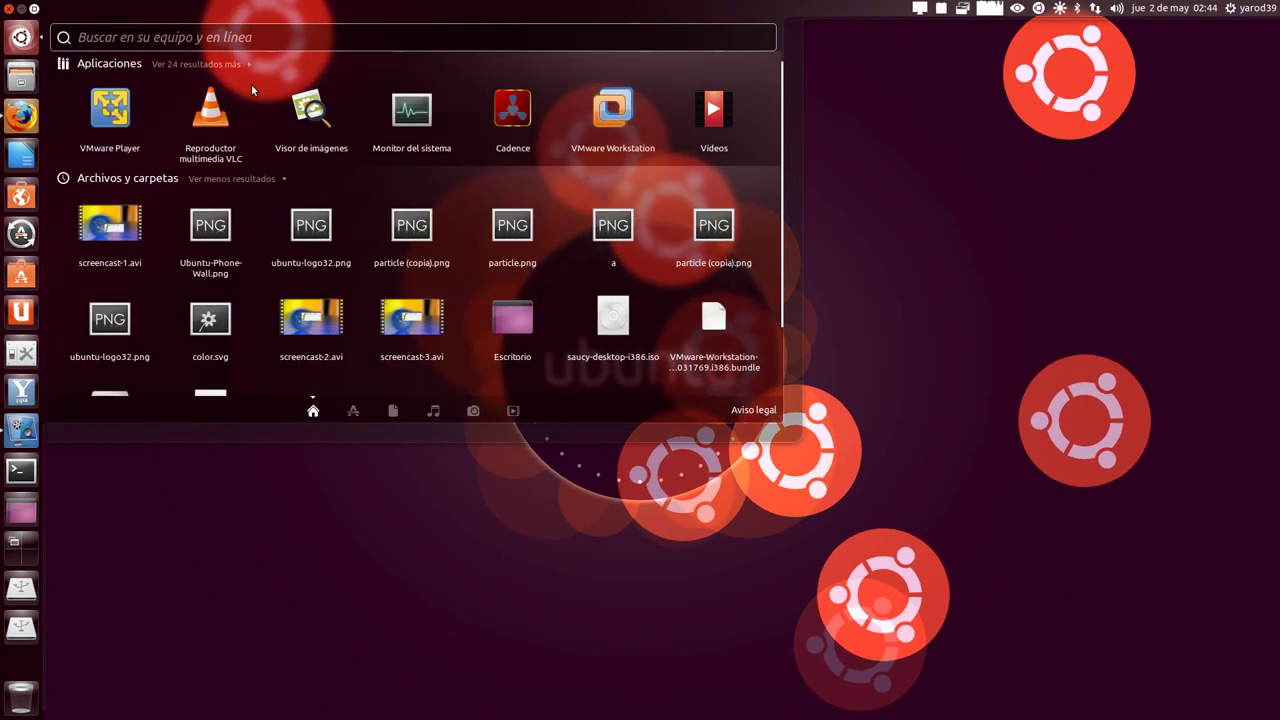
left_click(355, 410)
scroll(376, 290, "down", 5)
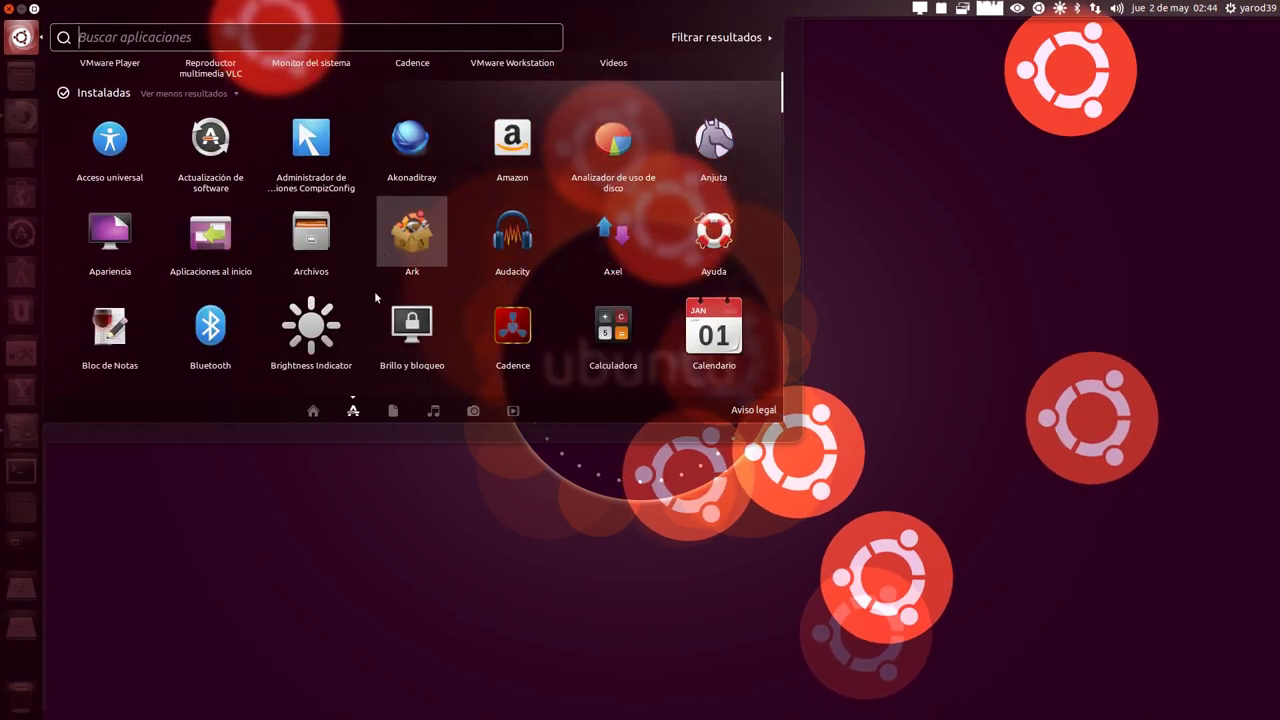
scroll(374, 291, "down", 10)
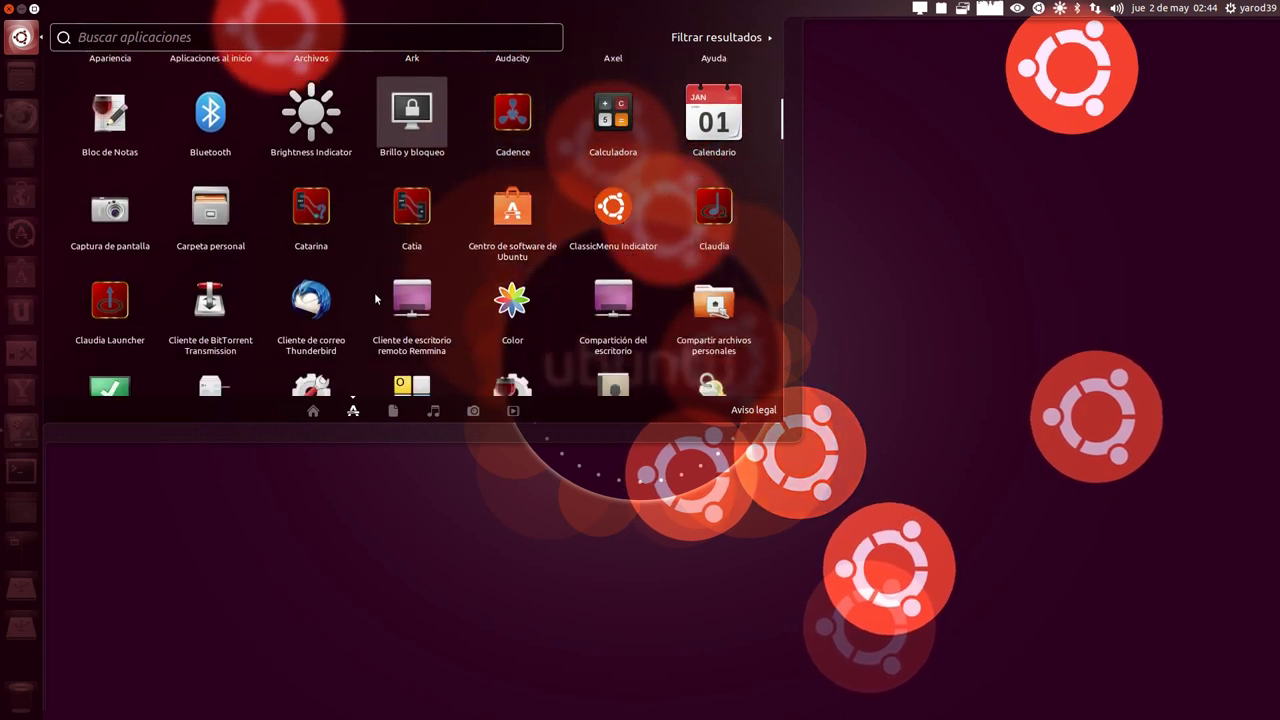
scroll(373, 297, "down", 12)
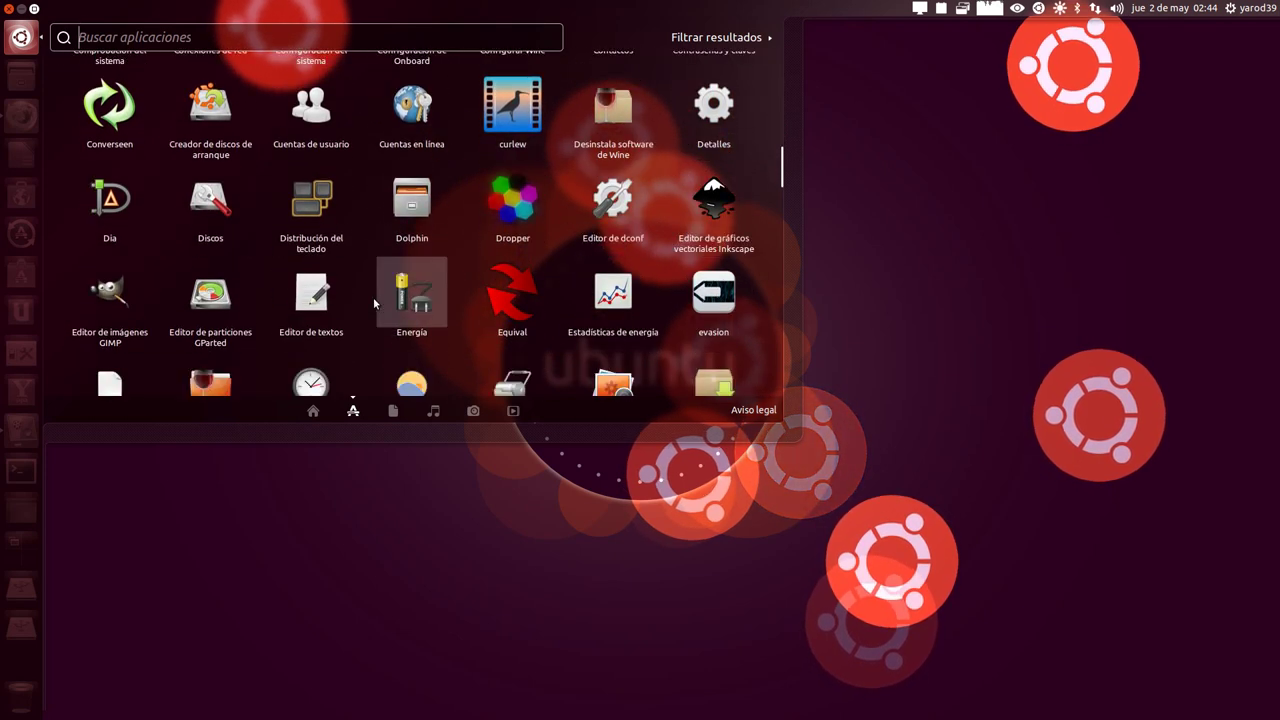
scroll(373, 297, "down", 10)
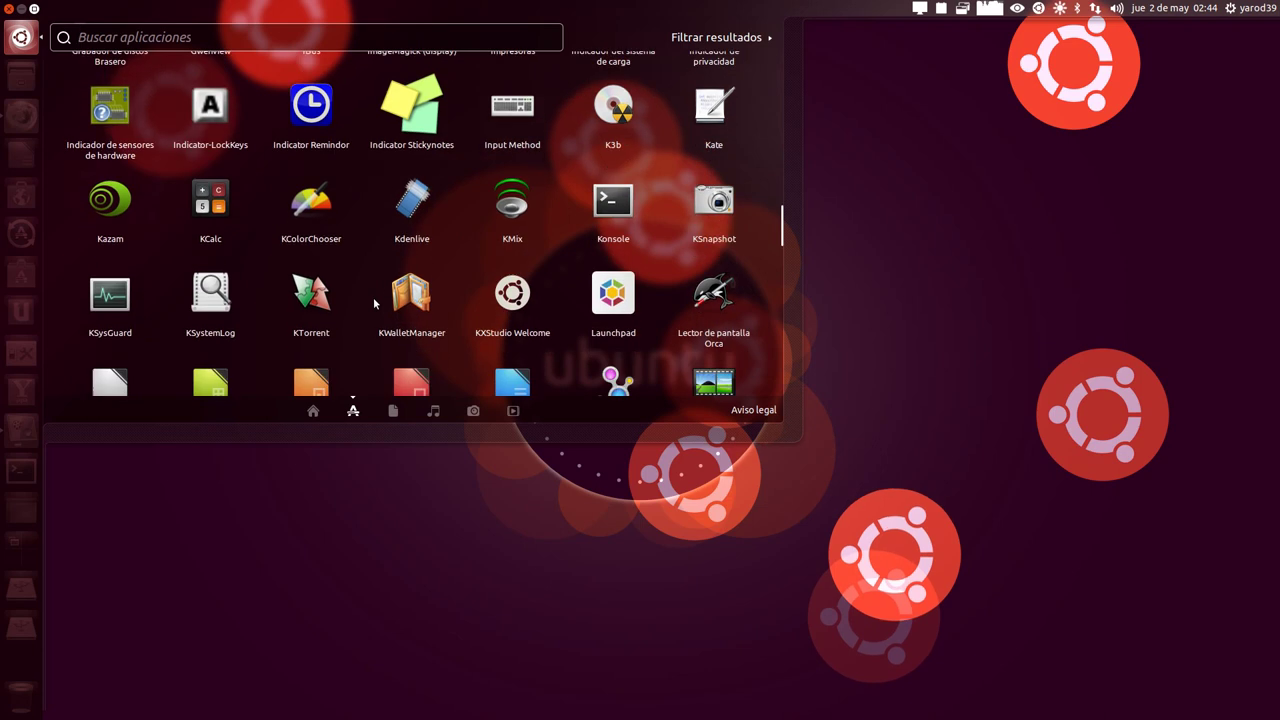
scroll(373, 297, "down", 10)
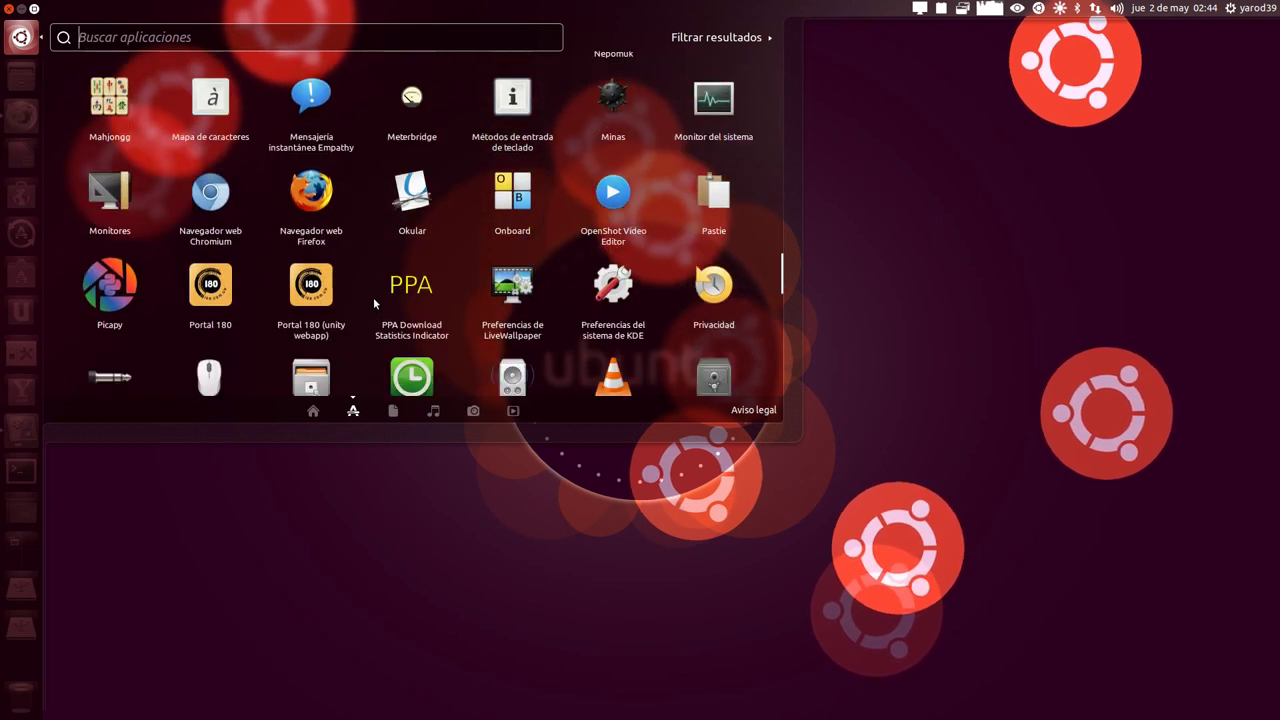
scroll(373, 297, "down", 7)
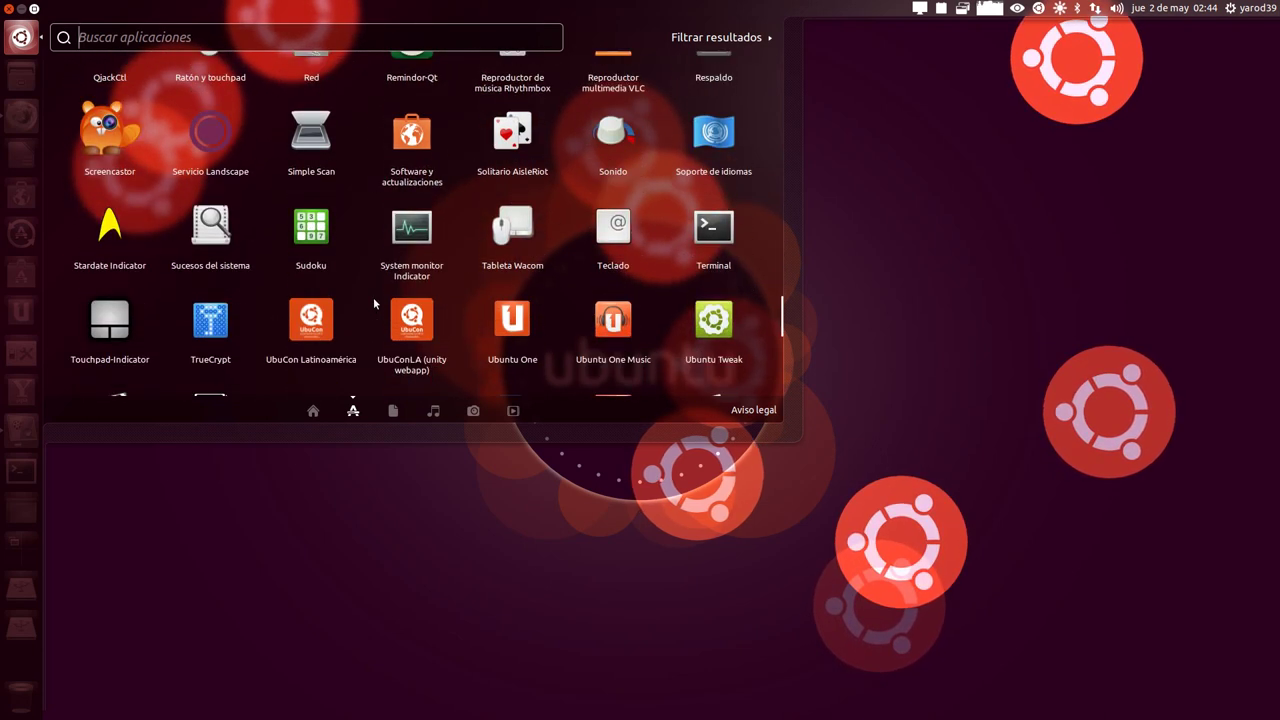
scroll(373, 297, "down", 2)
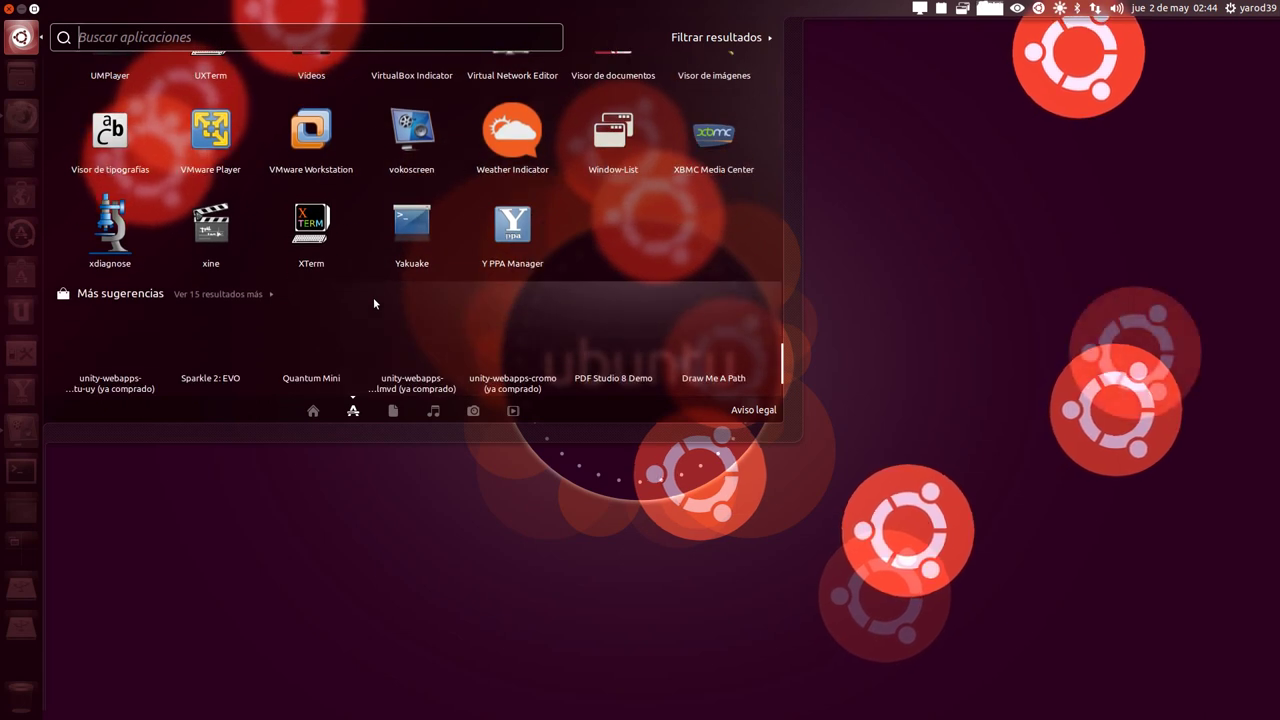
scroll(373, 297, "up", 3)
scroll(373, 297, "up", 2)
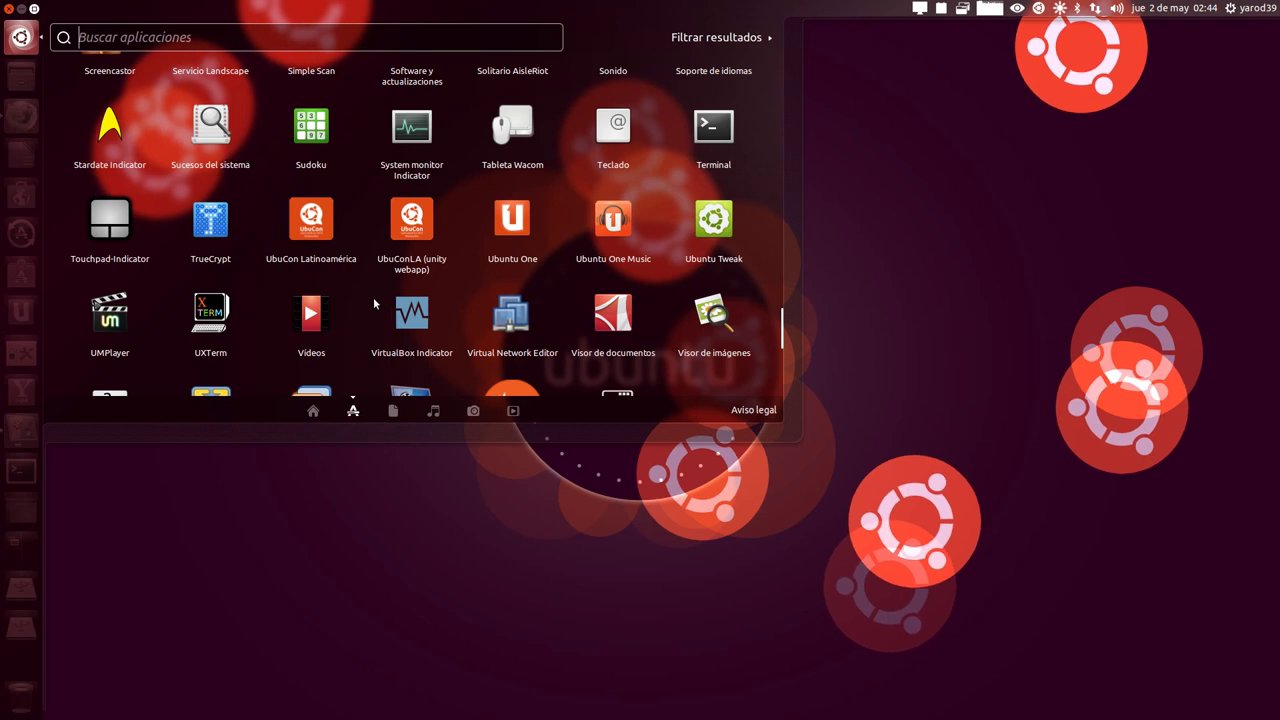
scroll(373, 297, "down", 2)
scroll(373, 297, "down", 1)
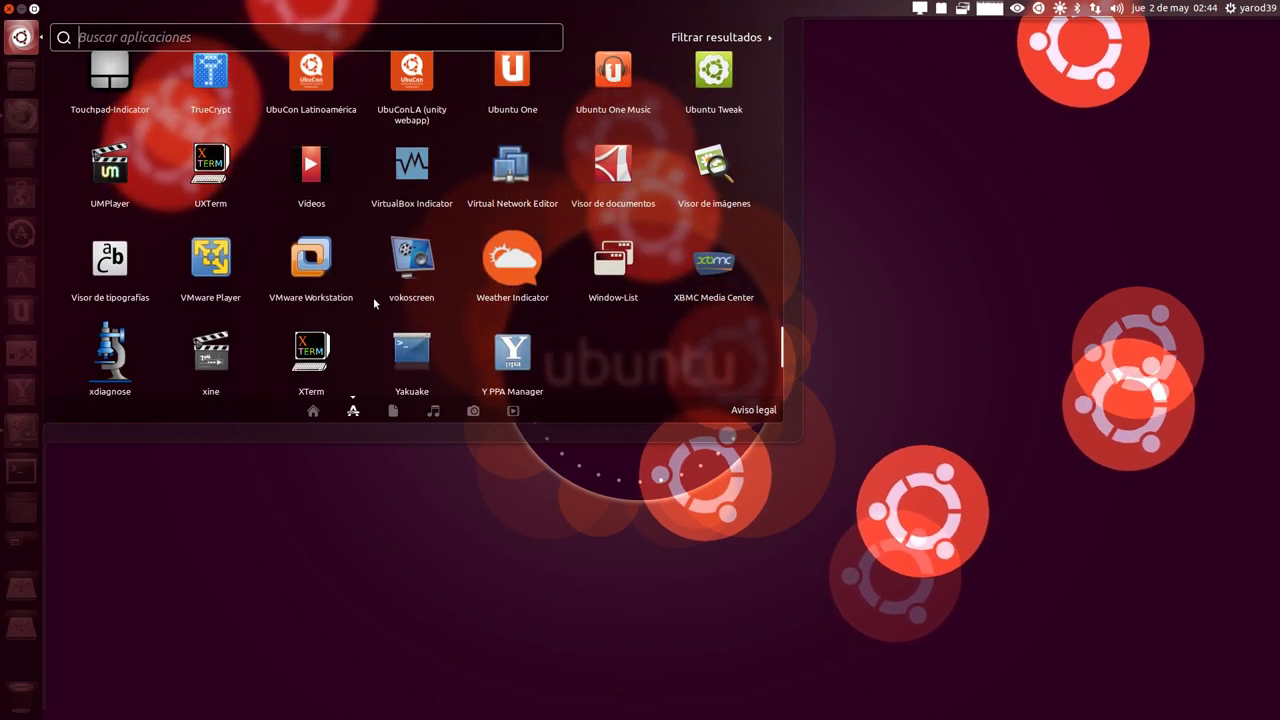
scroll(373, 297, "up", 4)
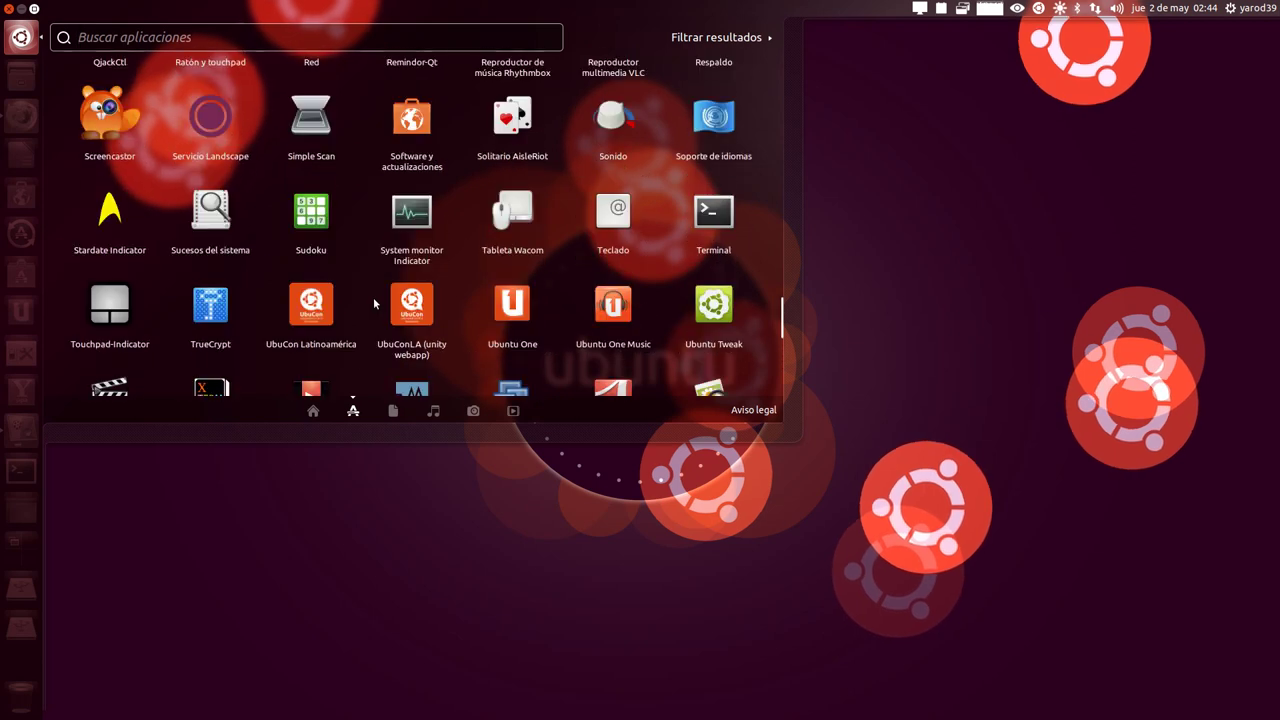
scroll(373, 297, "up", 3)
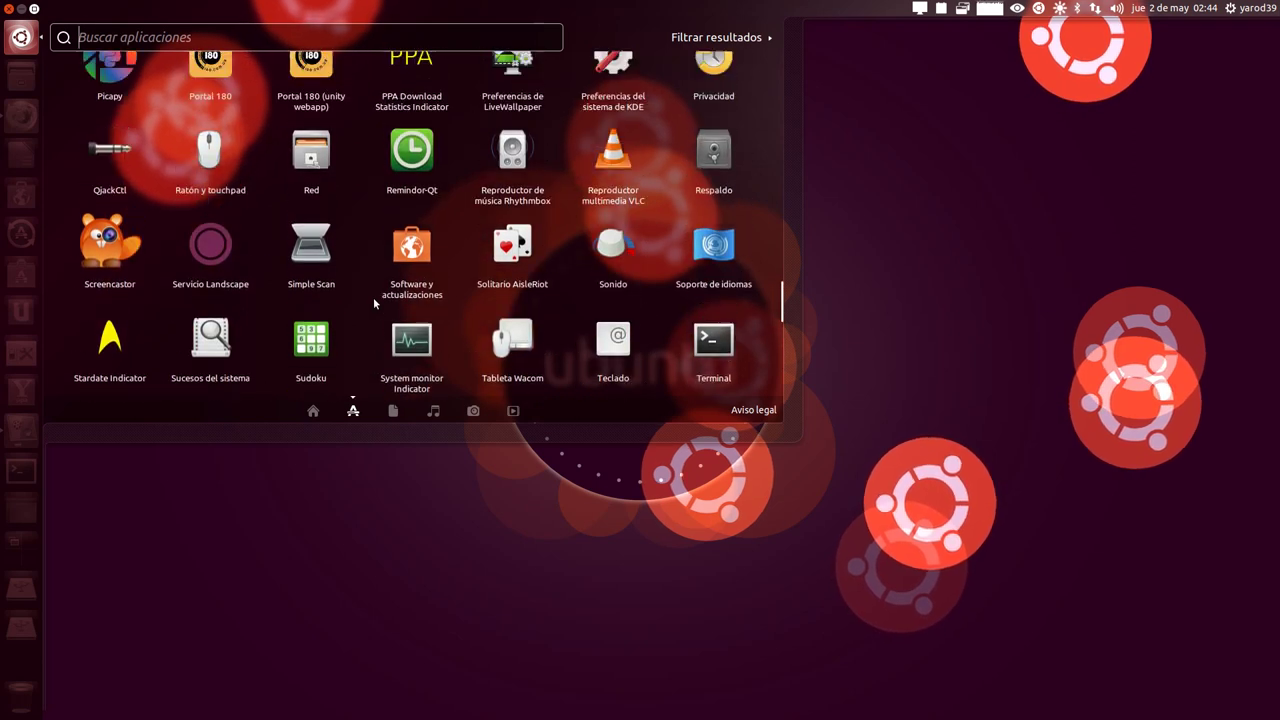
scroll(373, 297, "up", 1)
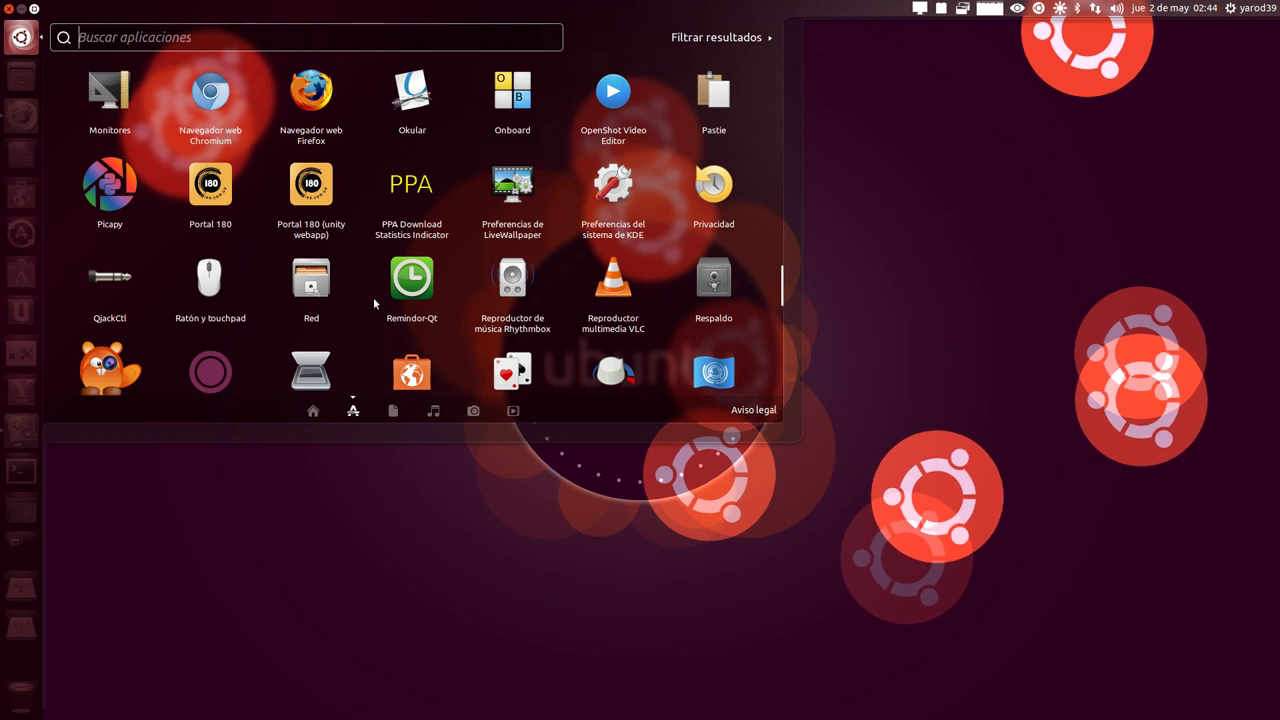
Search the installed applications for "wine" to open Configurar Wine, and accept its configuration.
type("wine")
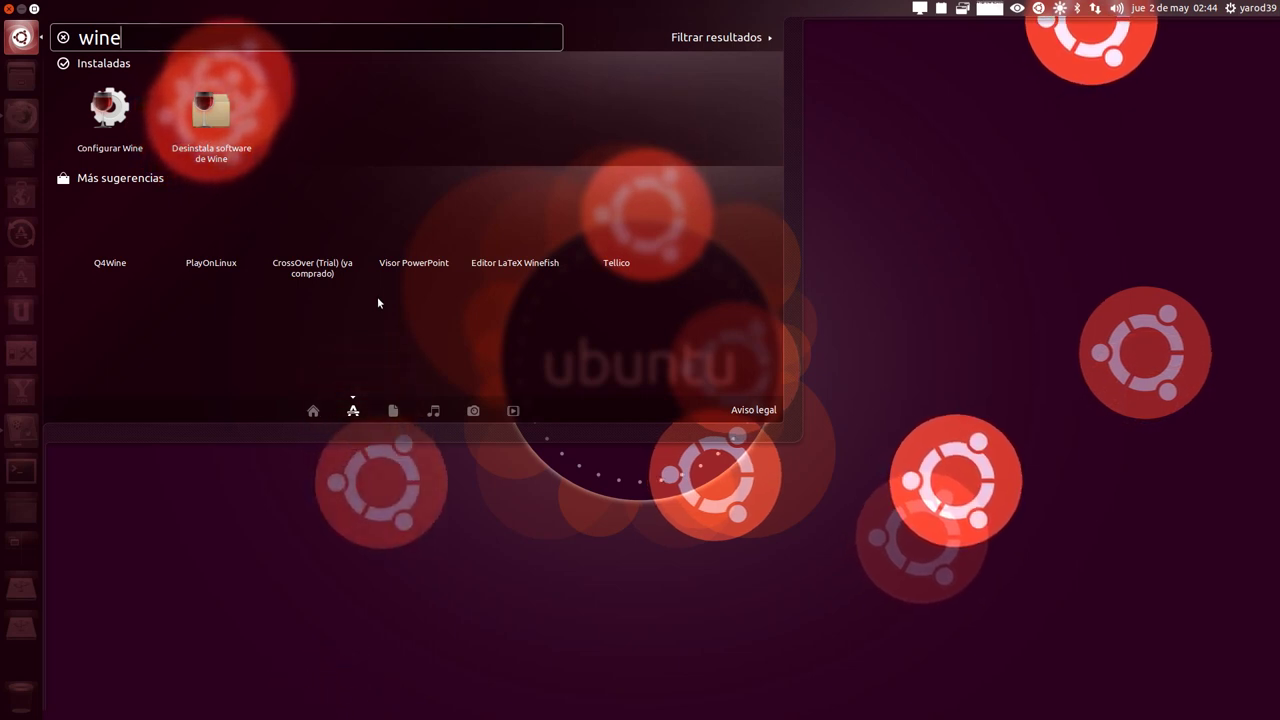
left_click(107, 114)
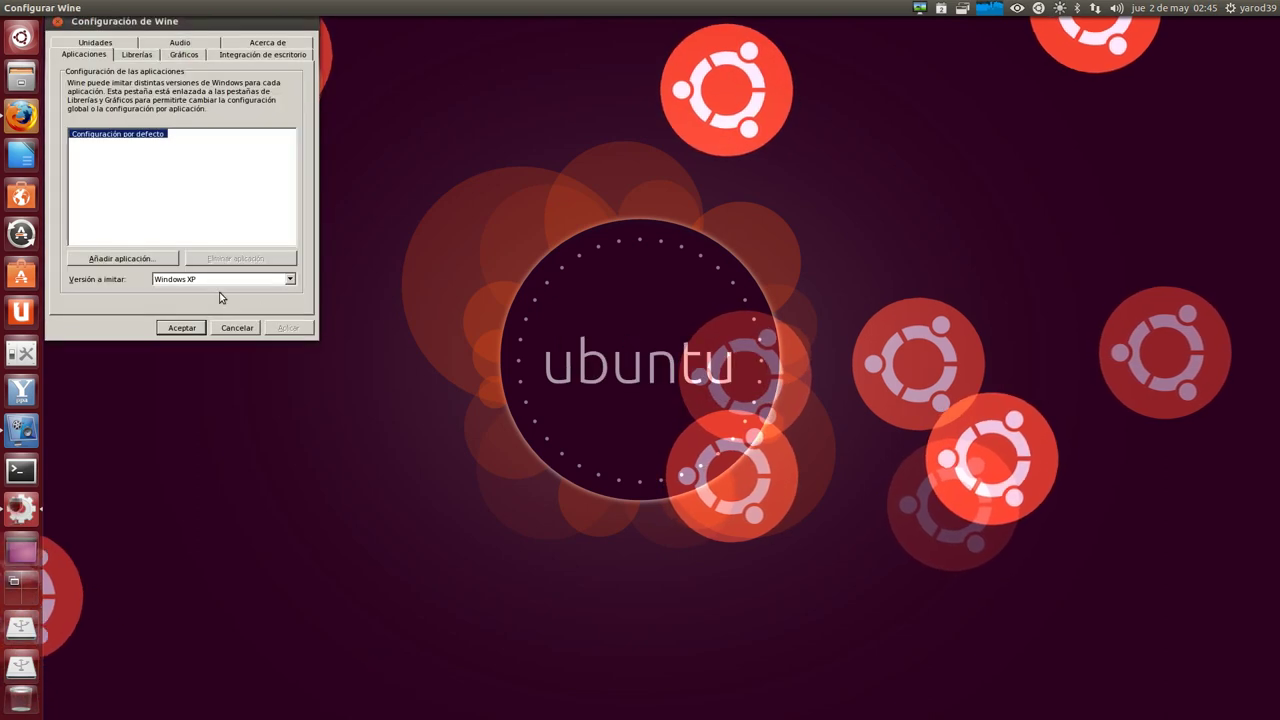
left_click(181, 328)
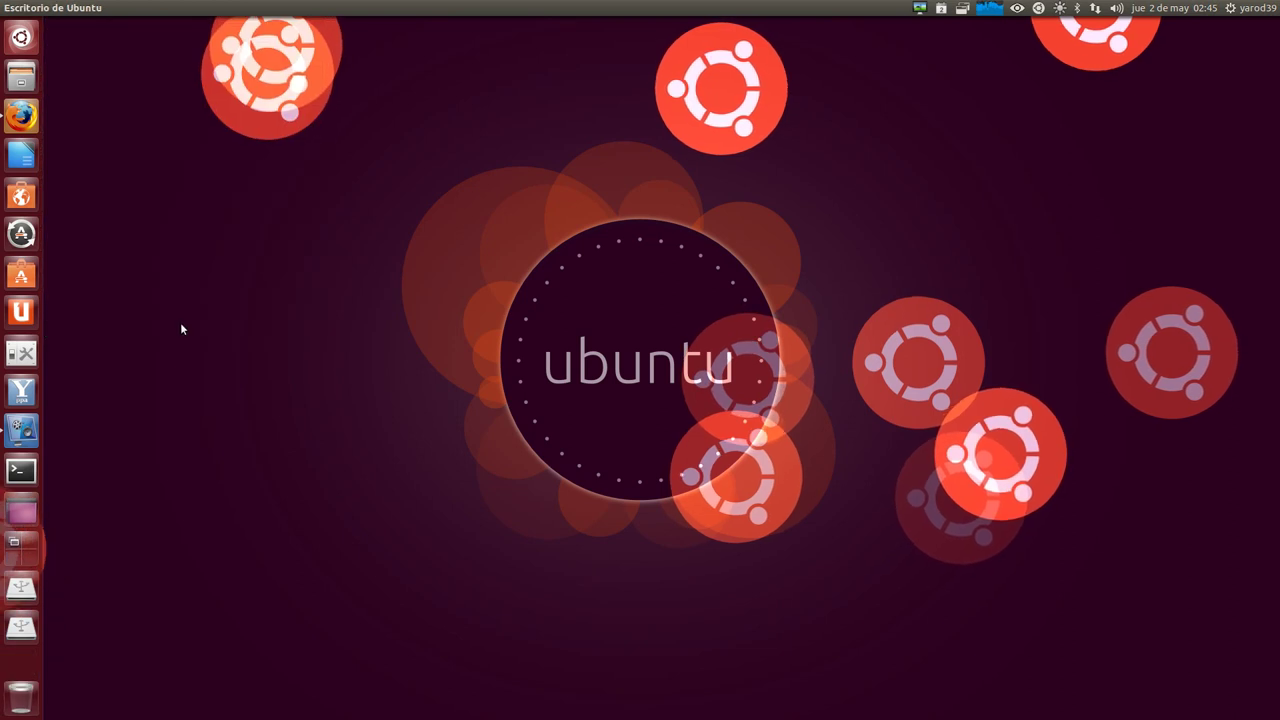